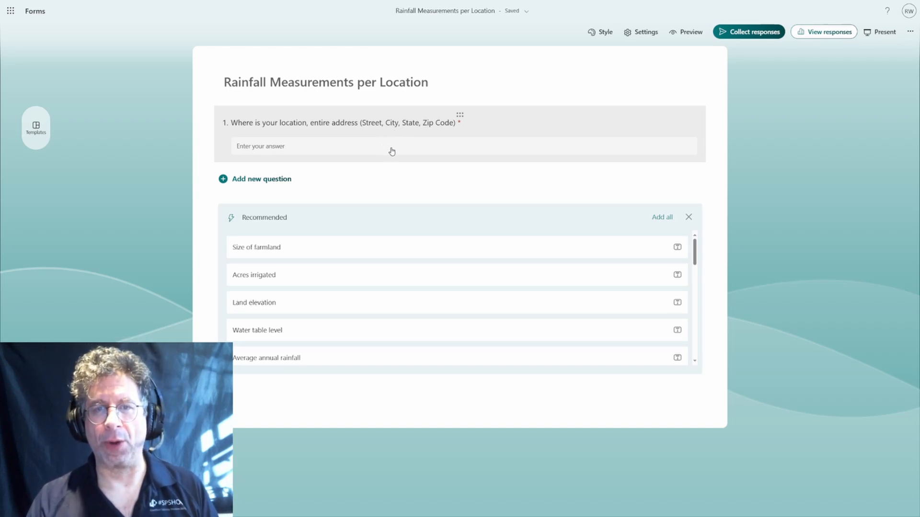
Add the recommended questions "Average annual rainfall" and "Percentage of grassland" to the form.
{"action": "left_click", "coordinate": [399, 149]}
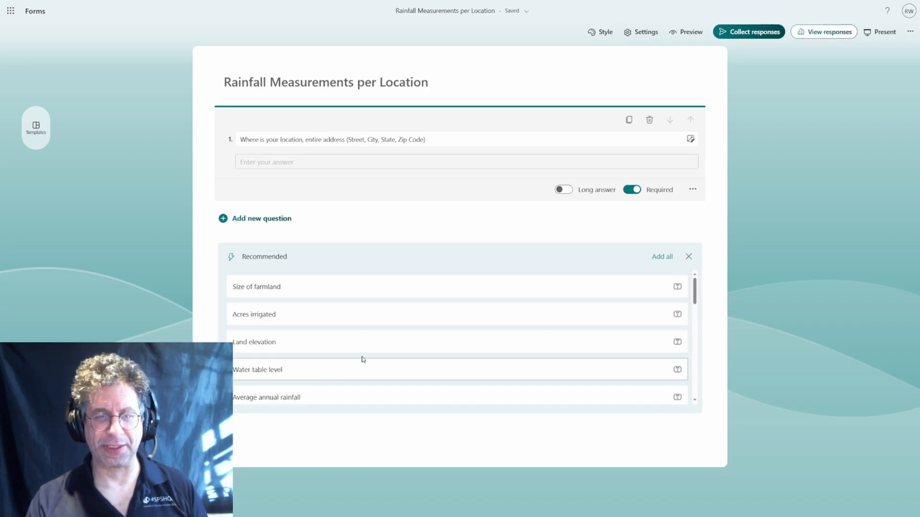
{"action": "scroll", "coordinate": [389, 344], "scroll_direction": "down", "scroll_amount": 1}
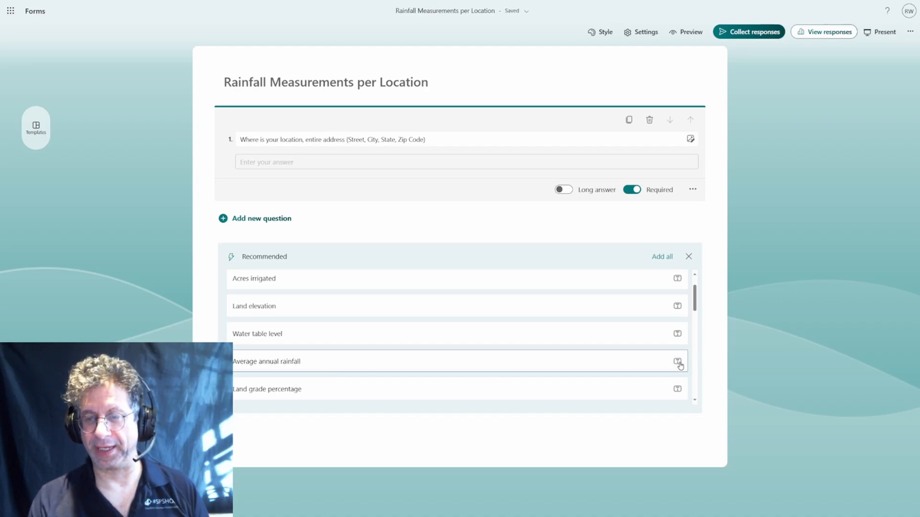
{"action": "left_click", "coordinate": [285, 367]}
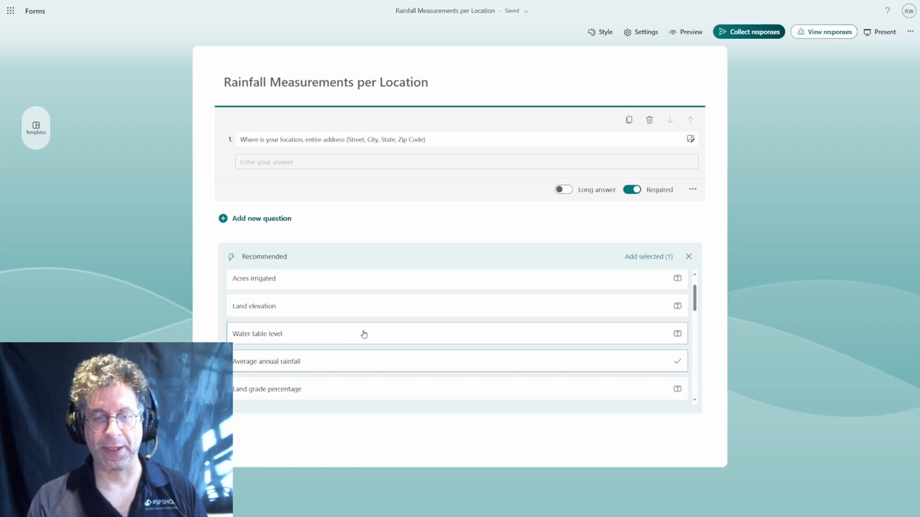
{"action": "scroll", "coordinate": [363, 333], "scroll_direction": "down", "scroll_amount": 3}
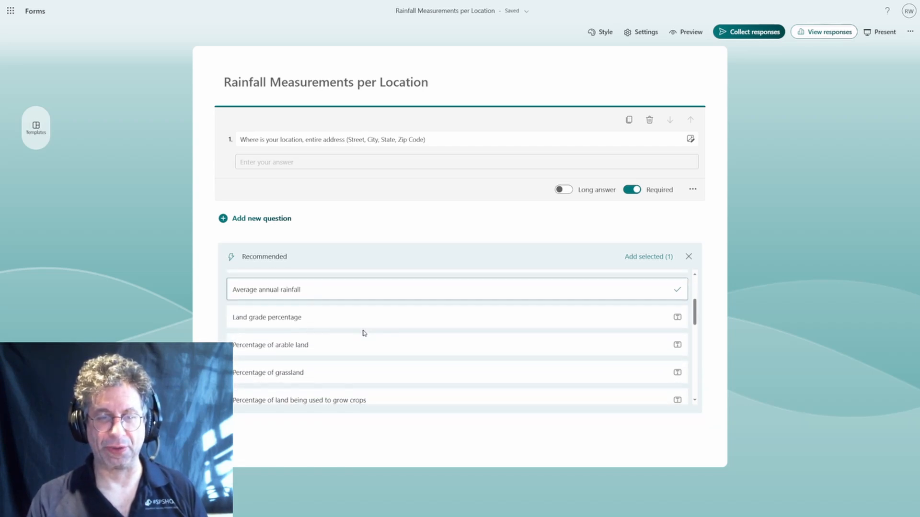
{"action": "scroll", "coordinate": [363, 333], "scroll_direction": "down", "scroll_amount": 1}
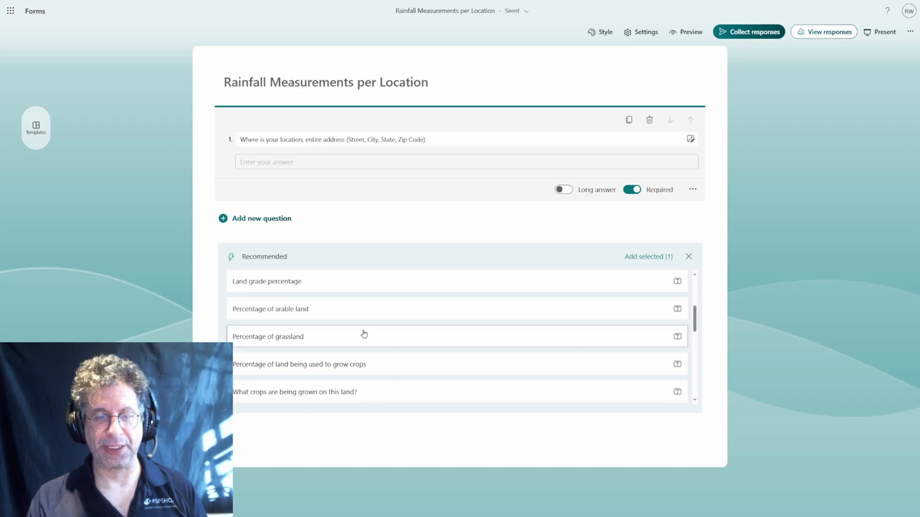
{"action": "left_click", "coordinate": [286, 340]}
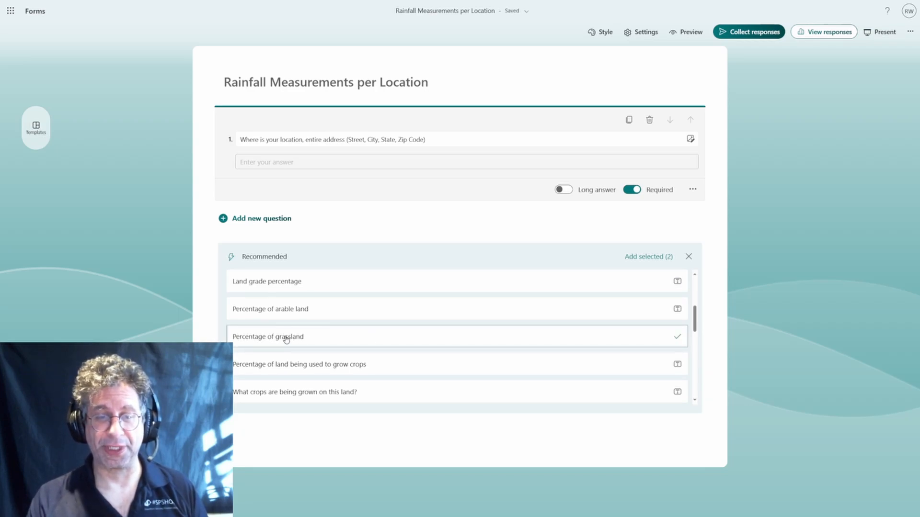
{"action": "scroll", "coordinate": [318, 335], "scroll_direction": "down", "scroll_amount": 3}
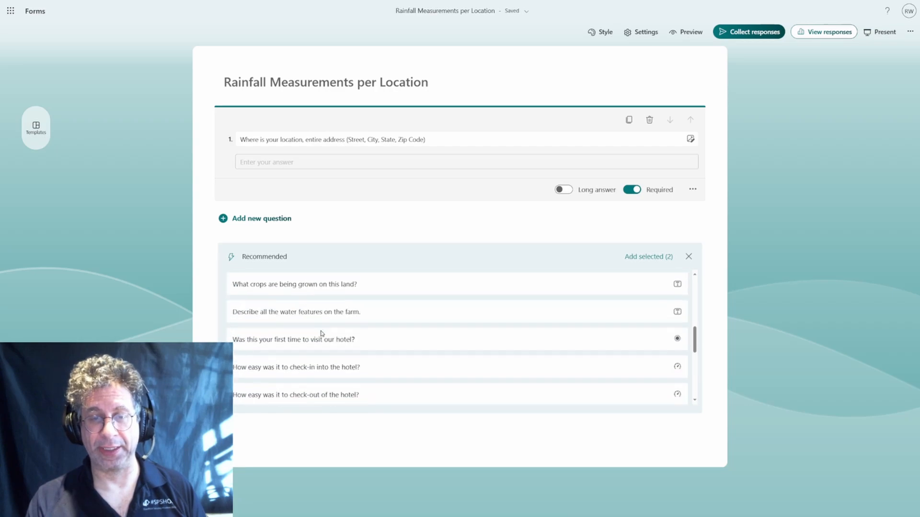
{"action": "scroll", "coordinate": [321, 334], "scroll_direction": "down", "scroll_amount": 3}
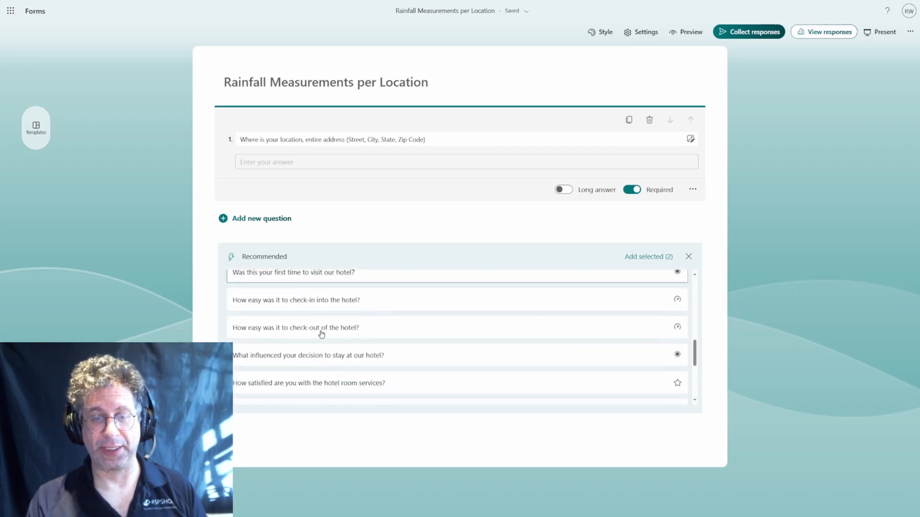
{"action": "scroll", "coordinate": [321, 333], "scroll_direction": "down", "scroll_amount": 3}
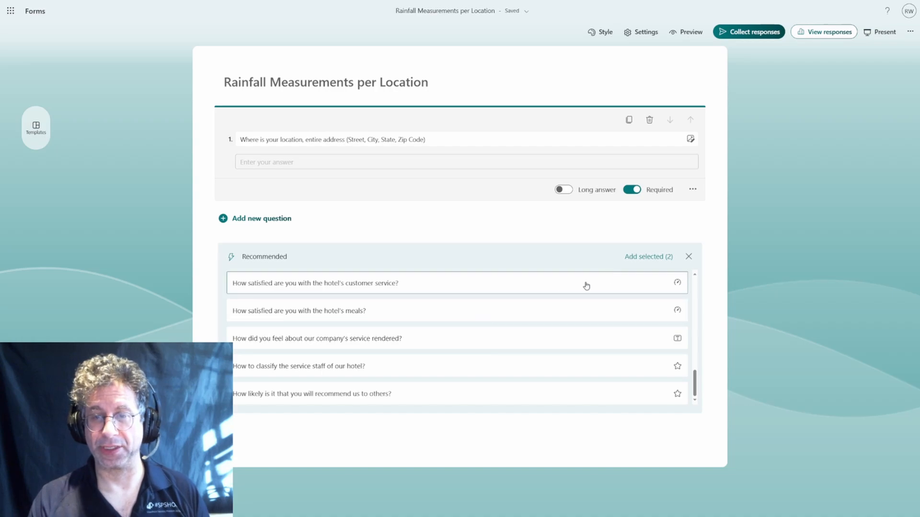
{"action": "left_click", "coordinate": [641, 257]}
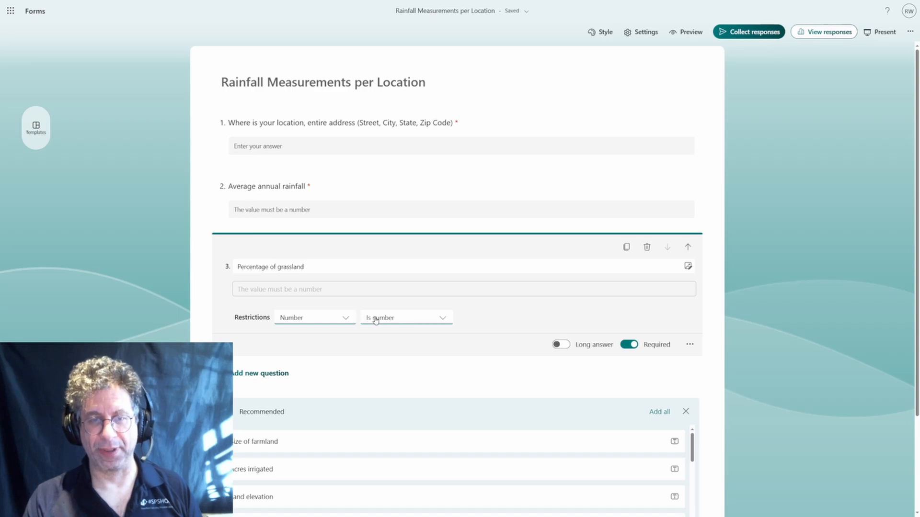
Review the number restriction conditions available for the "Percentage of grassland" question.
{"action": "left_click", "coordinate": [444, 320]}
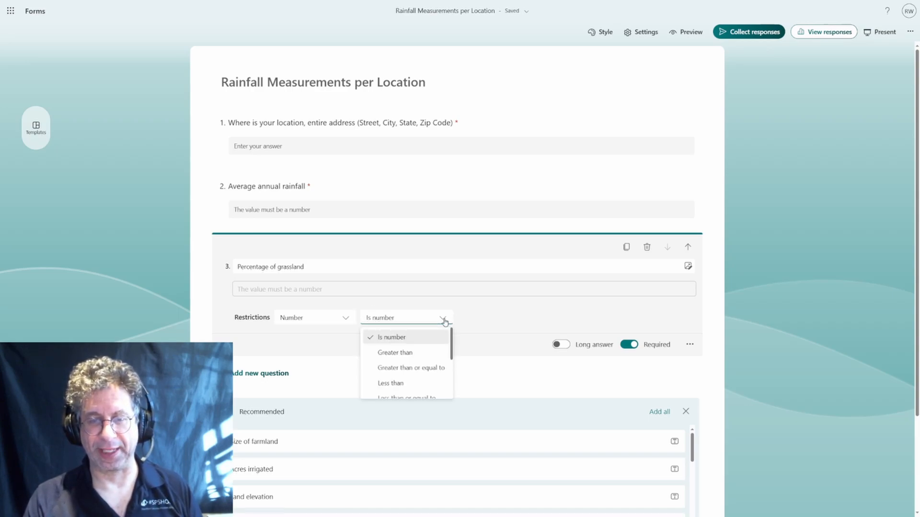
{"action": "scroll", "coordinate": [445, 349], "scroll_direction": "down", "scroll_amount": 1}
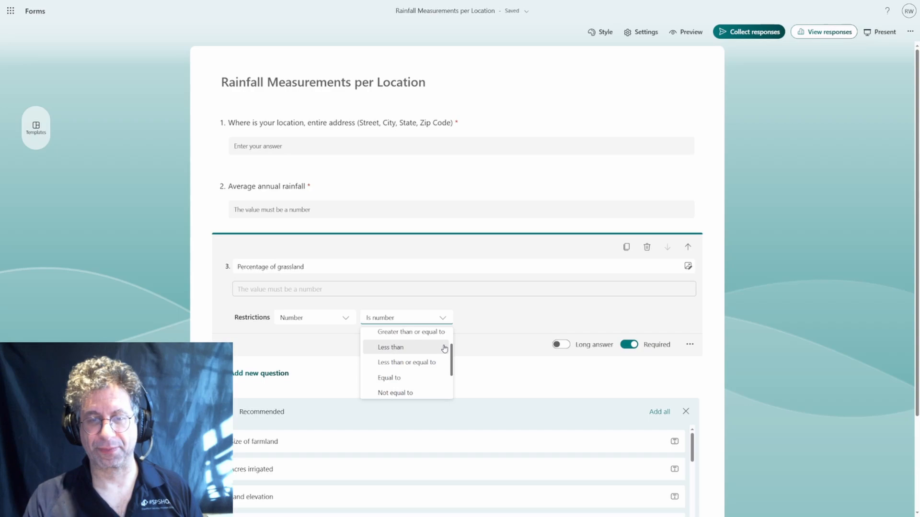
{"action": "scroll", "coordinate": [444, 349], "scroll_direction": "down", "scroll_amount": 2}
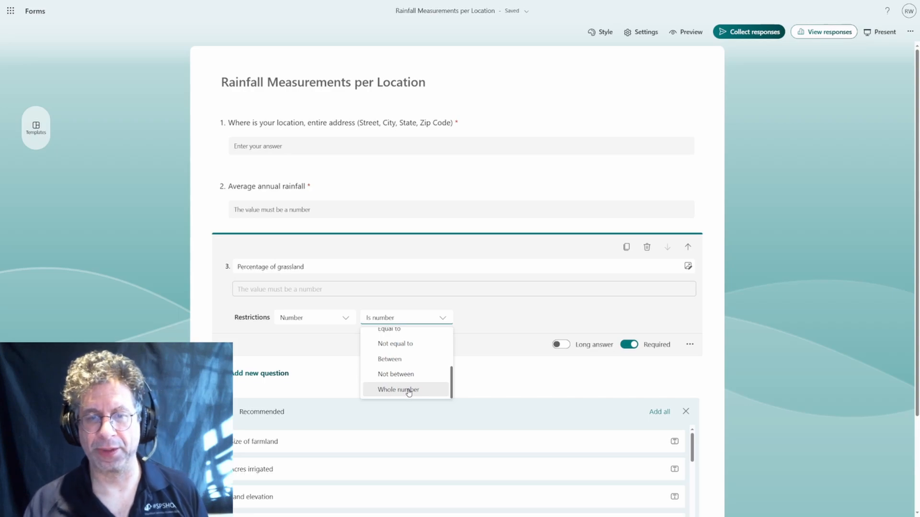
{"action": "scroll", "coordinate": [408, 390], "scroll_direction": "up", "scroll_amount": 5}
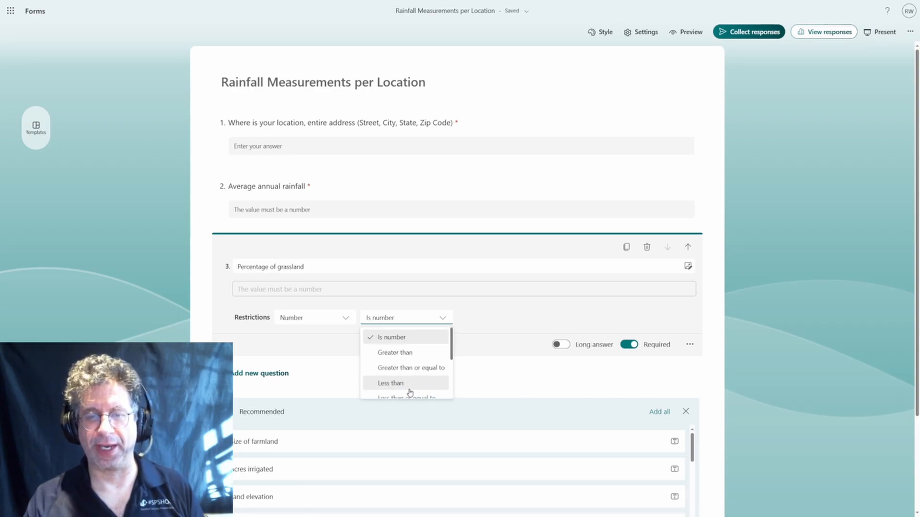
{"action": "left_click", "coordinate": [508, 346]}
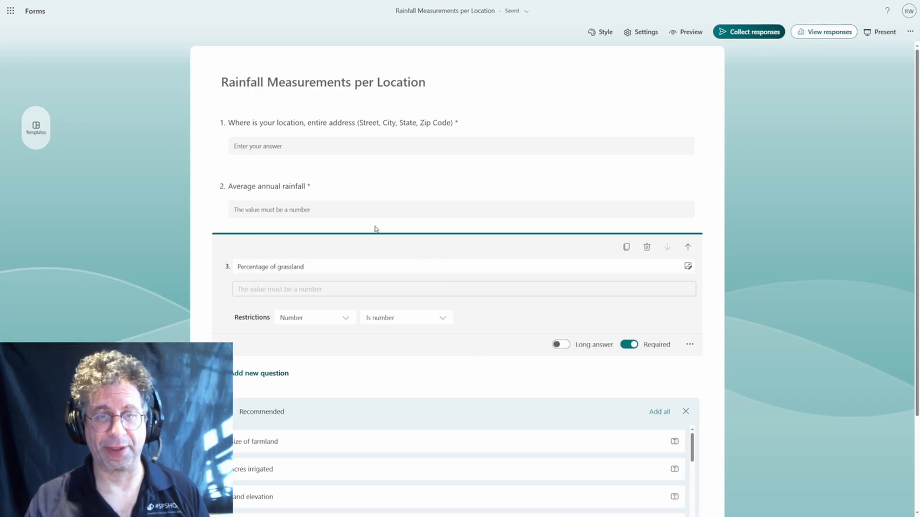
Restrict answers to the "Percentage of grassland" question to a whole number.
{"action": "left_click", "coordinate": [399, 195]}
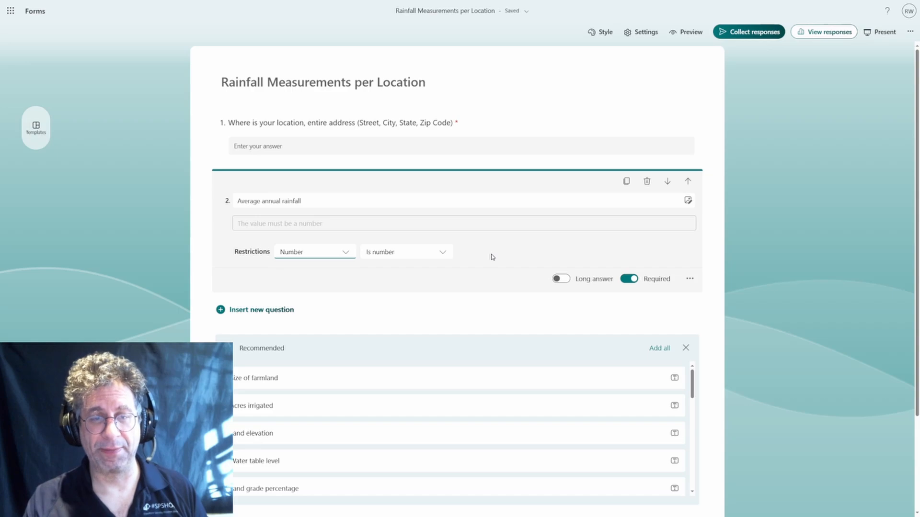
{"action": "scroll", "coordinate": [492, 256], "scroll_direction": "down", "scroll_amount": 3}
{"action": "scroll", "coordinate": [412, 323], "scroll_direction": "down", "scroll_amount": 1}
{"action": "left_click", "coordinate": [387, 423]}
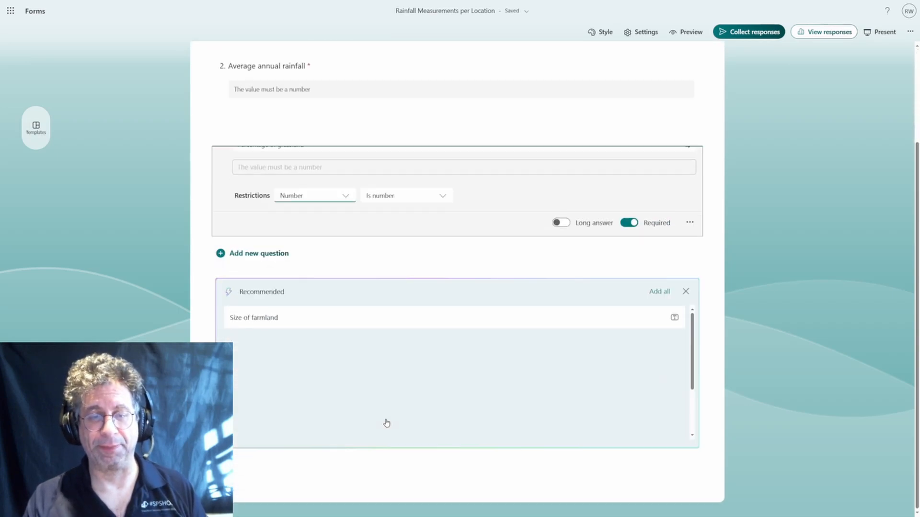
{"action": "left_click", "coordinate": [440, 196]}
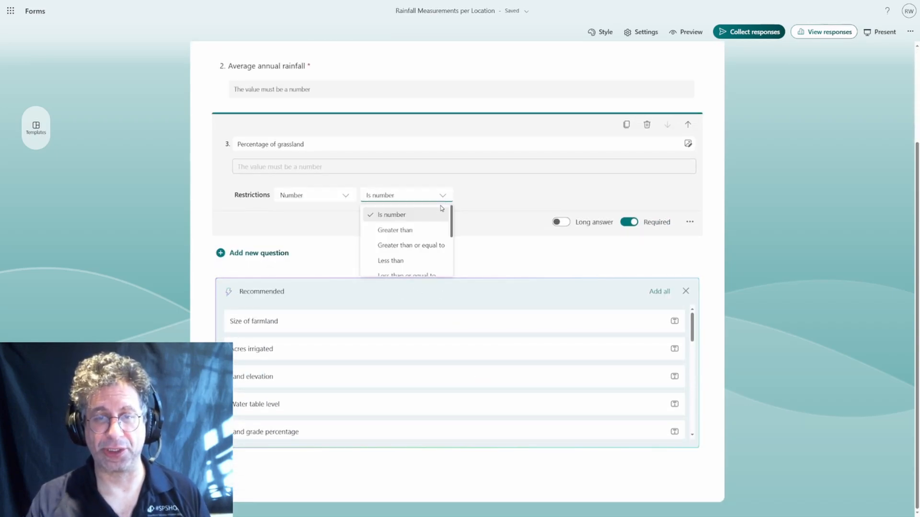
{"action": "scroll", "coordinate": [423, 246], "scroll_direction": "down", "scroll_amount": 2}
{"action": "left_click", "coordinate": [413, 267]}
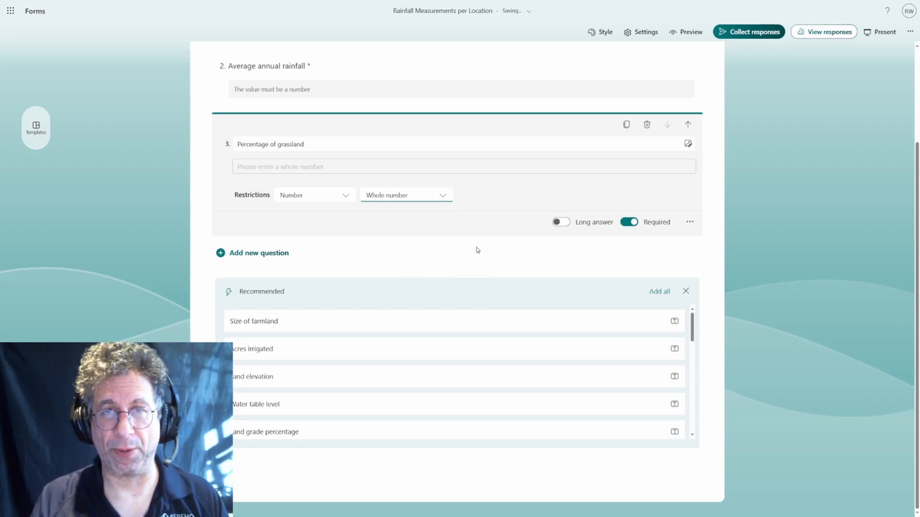
Add a new text question titled "Contact Email" after the "Percentage of grassland" question.
{"action": "scroll", "coordinate": [493, 243], "scroll_direction": "up", "scroll_amount": 2}
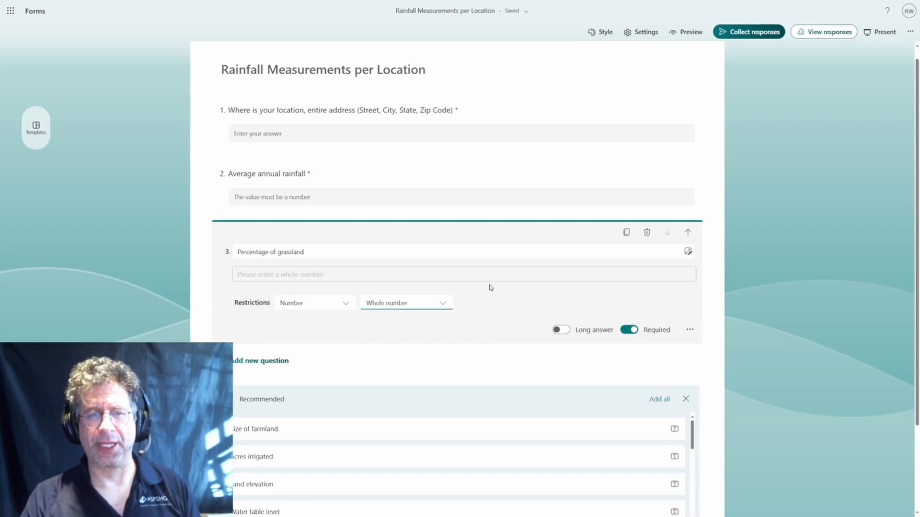
{"action": "scroll", "coordinate": [490, 288], "scroll_direction": "down", "scroll_amount": 2}
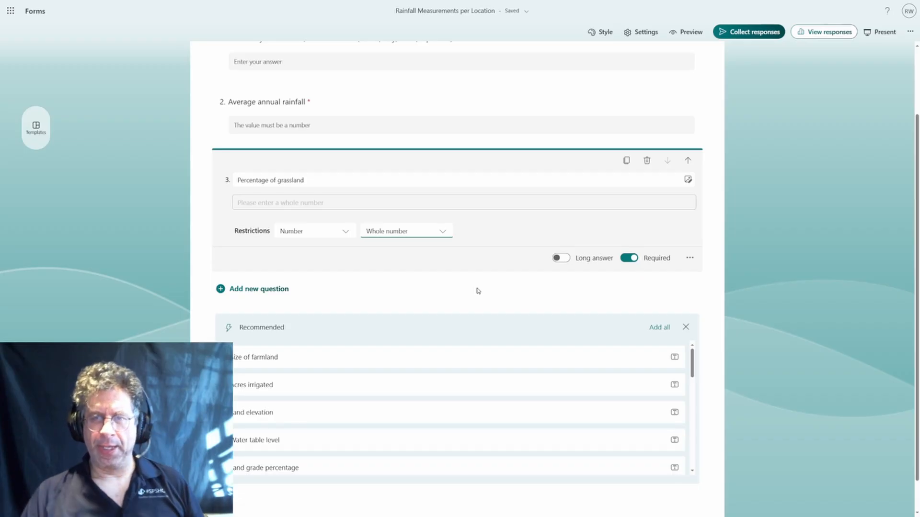
{"action": "left_click", "coordinate": [279, 289]}
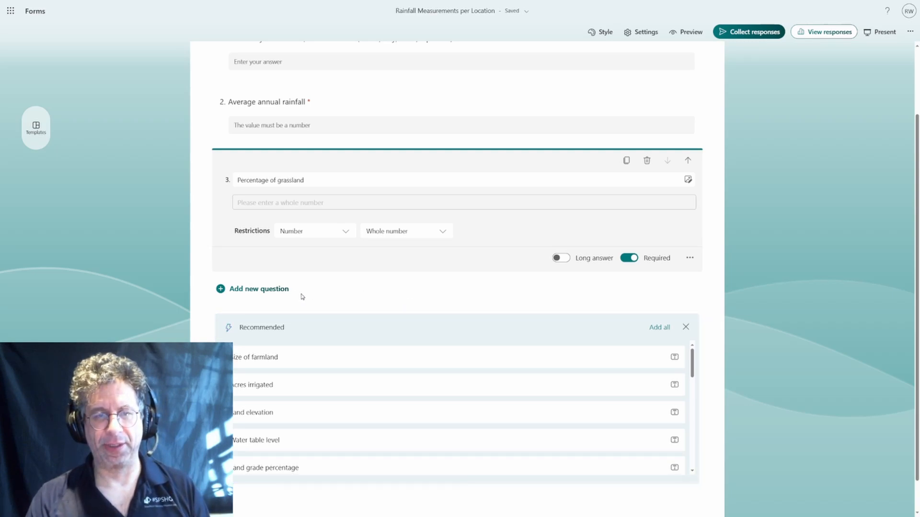
{"action": "scroll", "coordinate": [305, 292], "scroll_direction": "down", "scroll_amount": 1}
{"action": "scroll", "coordinate": [275, 273], "scroll_direction": "up", "scroll_amount": 1}
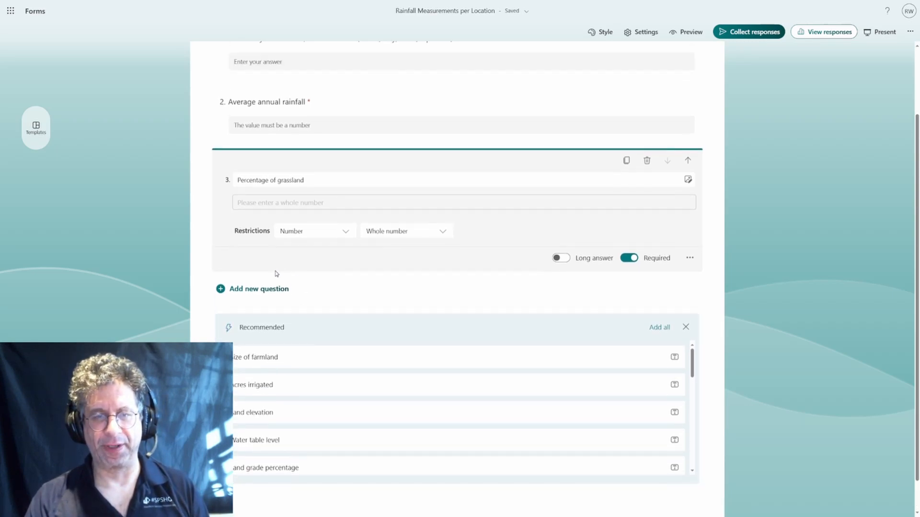
{"action": "left_click", "coordinate": [219, 287]}
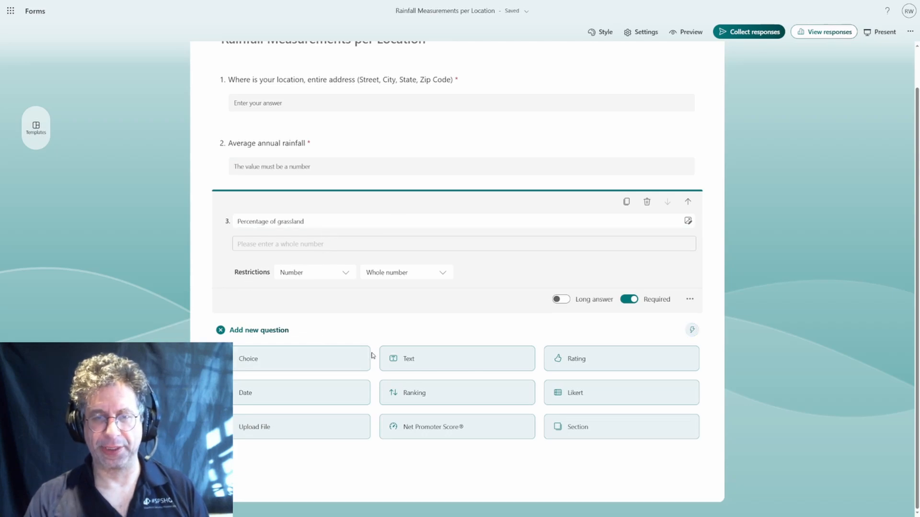
{"action": "left_click", "coordinate": [452, 360]}
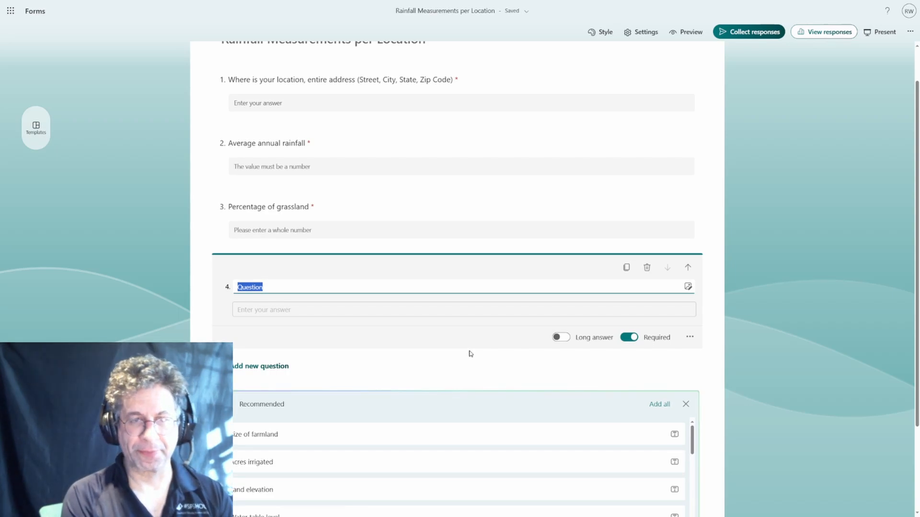
{"action": "type", "text": "Contact Email"}
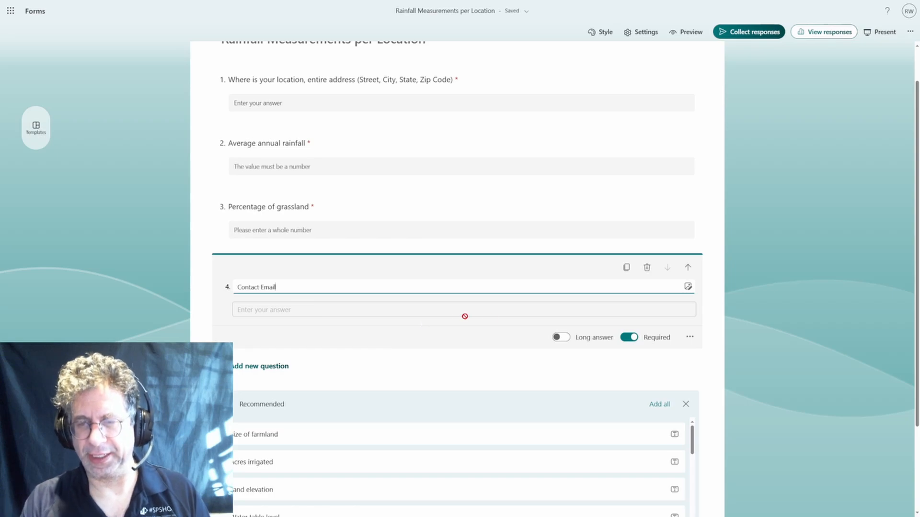
Turn on answer restrictions for the "Contact Email" question and set the restriction type to Email.
{"action": "left_click", "coordinate": [690, 337]}
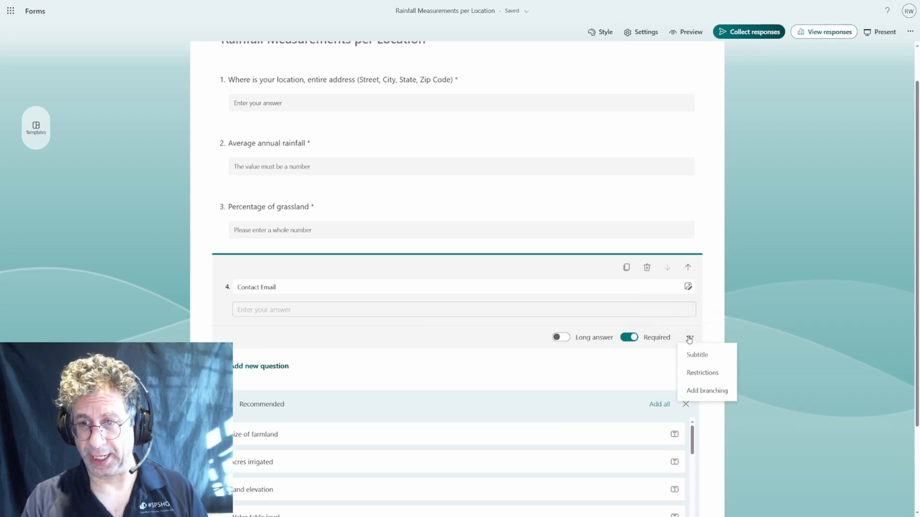
{"action": "left_click", "coordinate": [701, 377]}
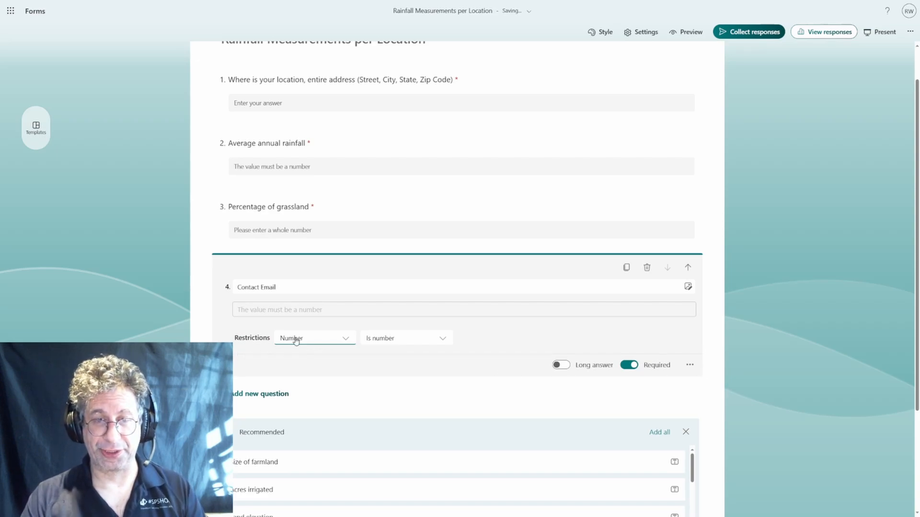
{"action": "left_click", "coordinate": [346, 339]}
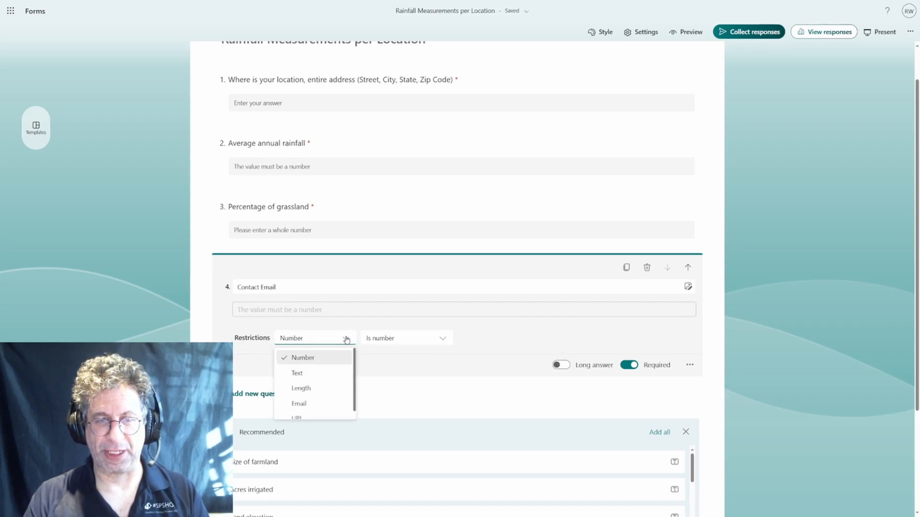
{"action": "left_click", "coordinate": [315, 403]}
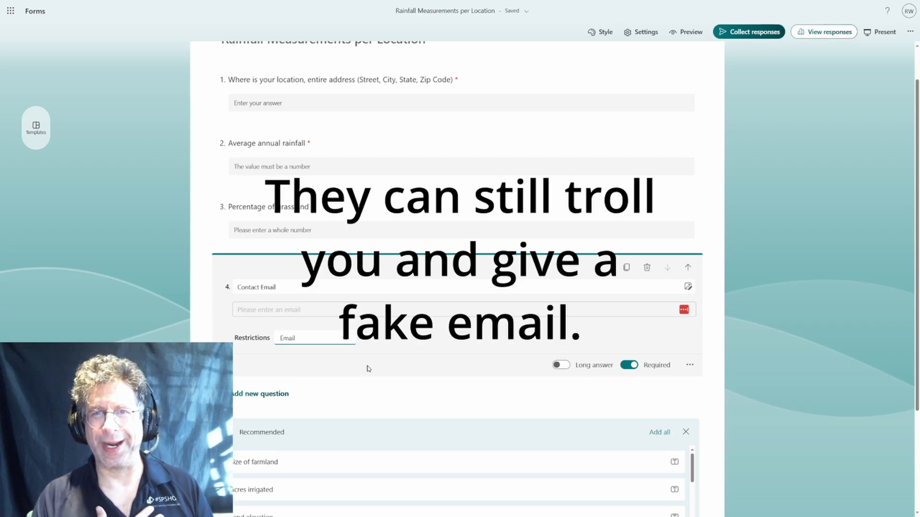
Change the "Contact Email" restriction to Length with a max count of 10.
{"action": "left_click", "coordinate": [347, 342]}
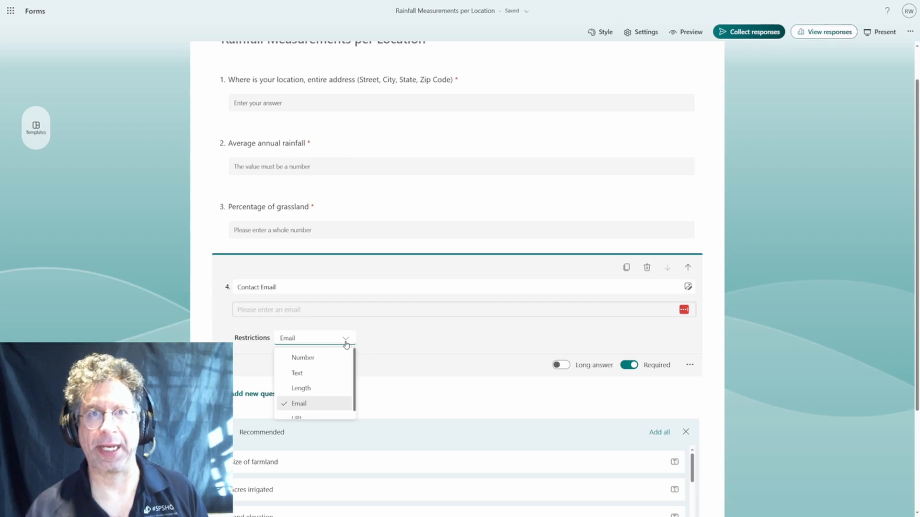
{"action": "left_click", "coordinate": [301, 388]}
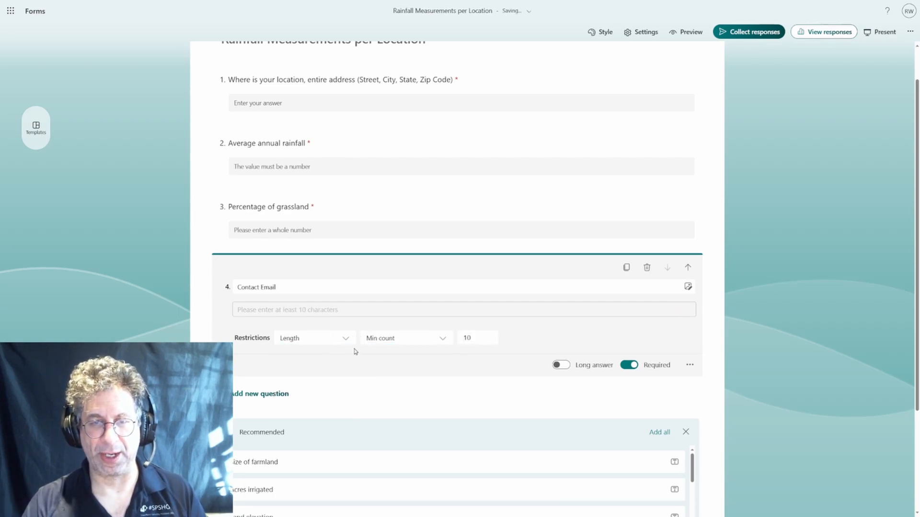
{"action": "left_click", "coordinate": [442, 341]}
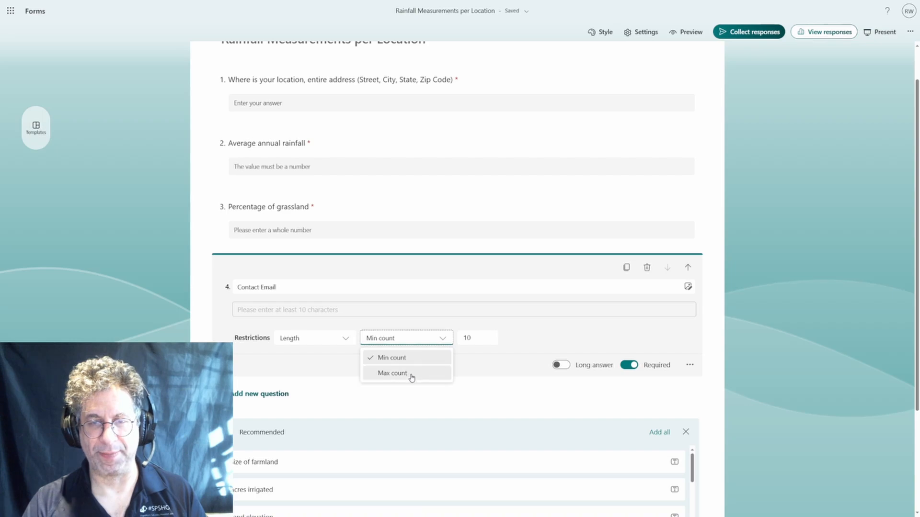
{"action": "left_click", "coordinate": [413, 374]}
{"action": "left_click", "coordinate": [476, 339]}
{"action": "type", "text": "10"}
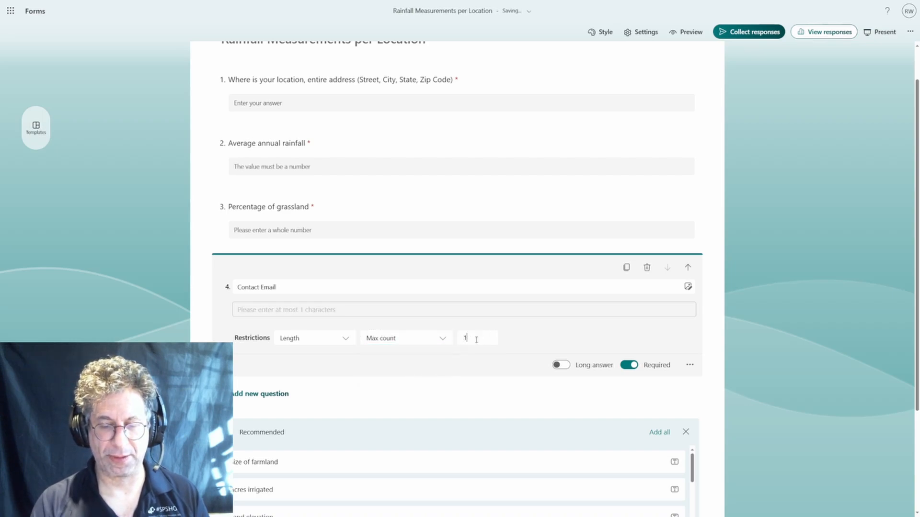
Change the "Contact Email" question's restriction type from Length to Email.
{"action": "left_click", "coordinate": [443, 341]}
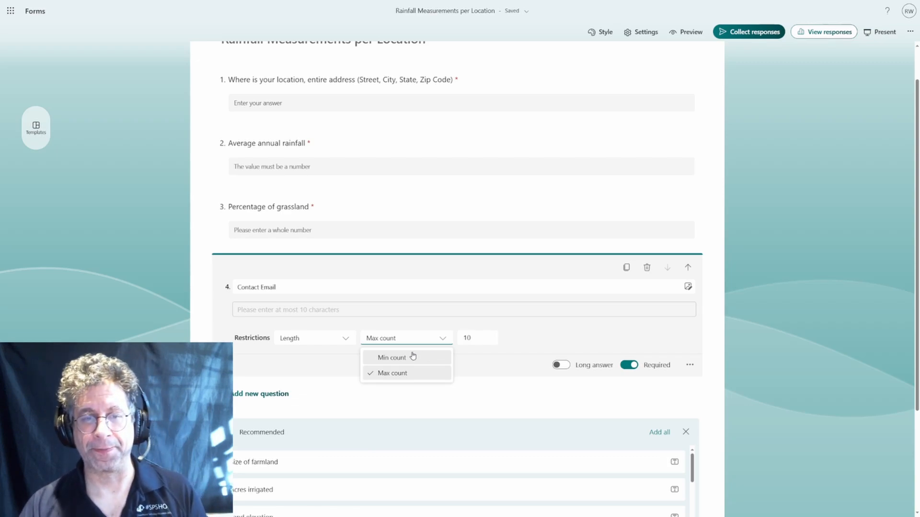
{"action": "left_click", "coordinate": [349, 339]}
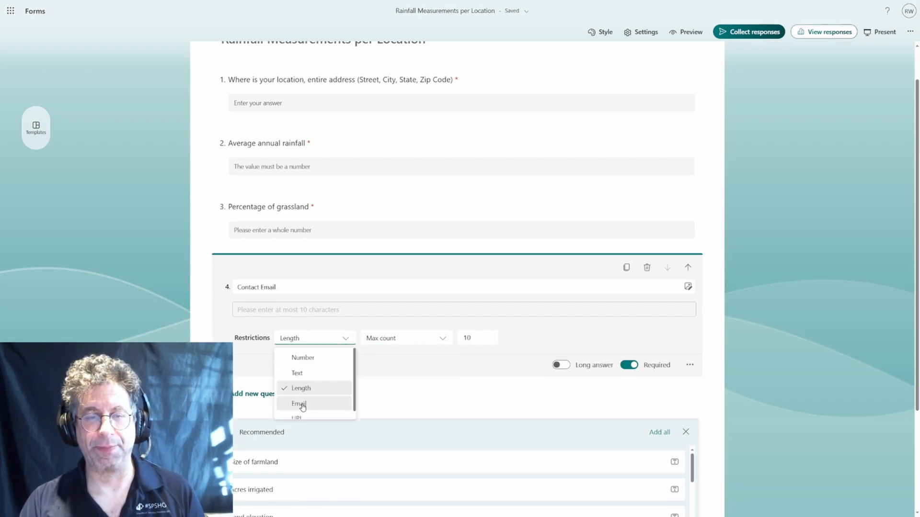
{"action": "scroll", "coordinate": [311, 407], "scroll_direction": "down", "scroll_amount": 1}
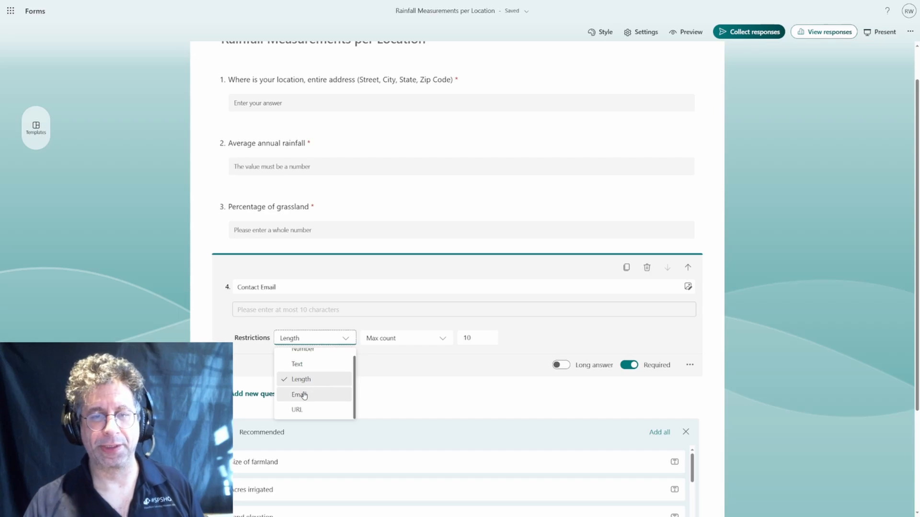
{"action": "left_click", "coordinate": [299, 394]}
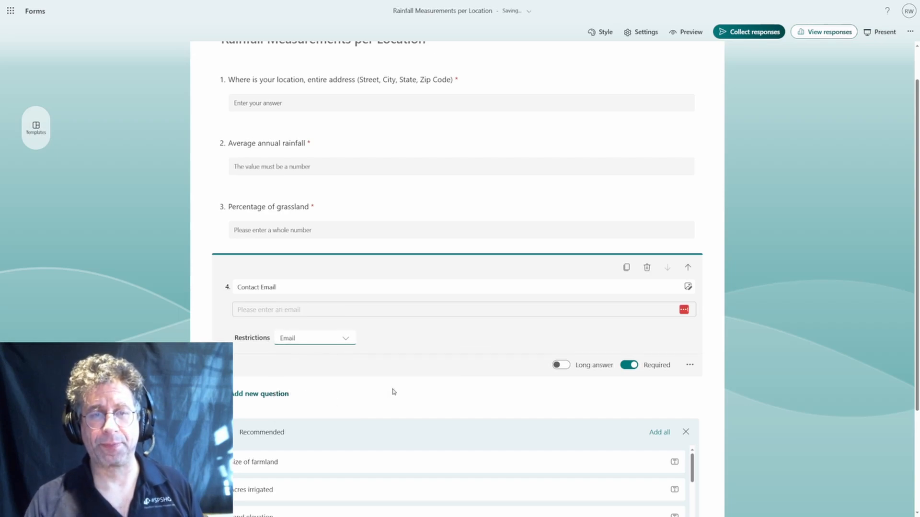
Move the "Contact Email" question up to become the first question of the form.
{"action": "scroll", "coordinate": [394, 392], "scroll_direction": "up", "scroll_amount": 1}
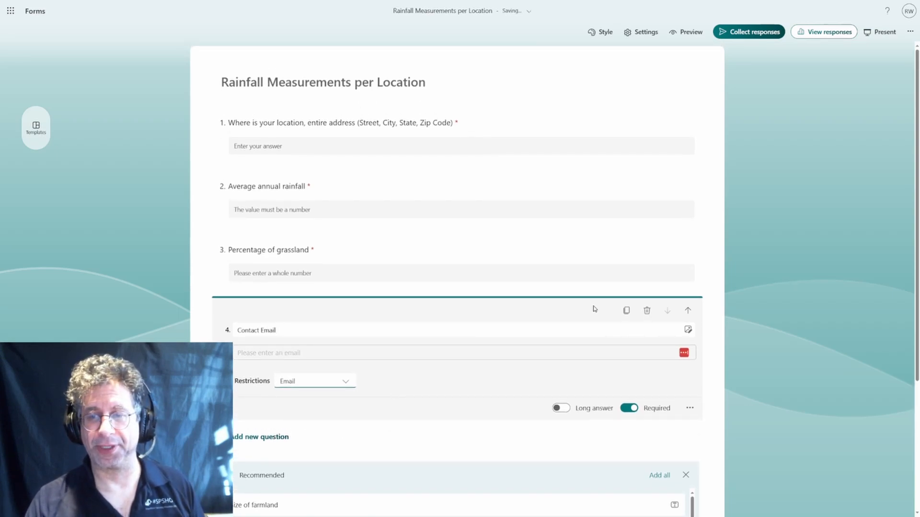
{"action": "left_click", "coordinate": [687, 312]}
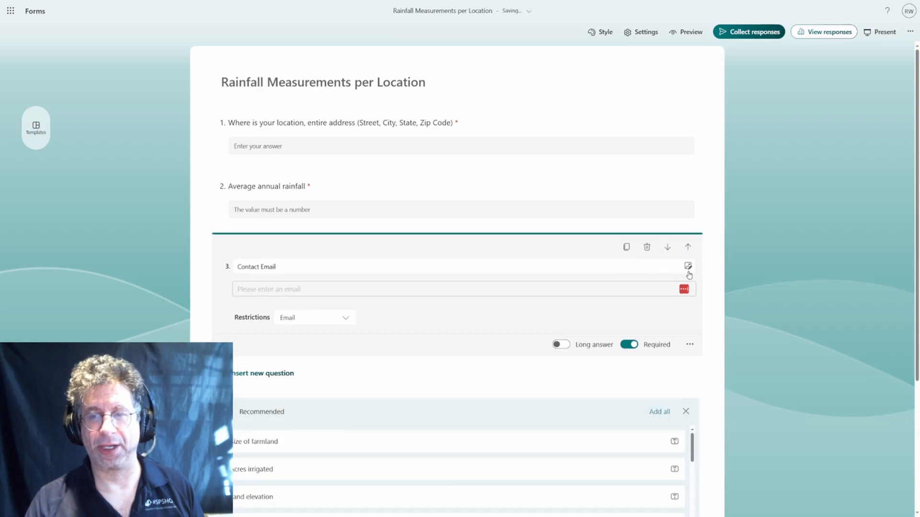
{"action": "left_click", "coordinate": [688, 247]}
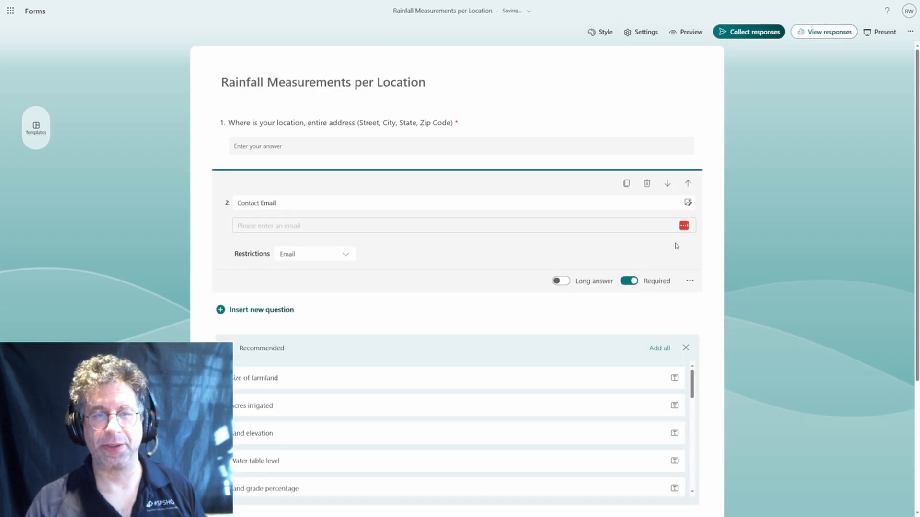
{"action": "left_click", "coordinate": [688, 185]}
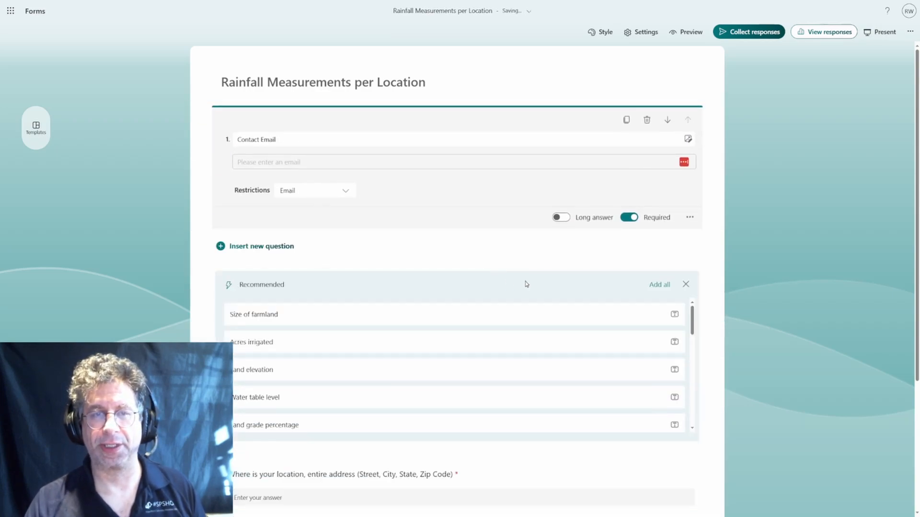
{"action": "scroll", "coordinate": [431, 190], "scroll_direction": "down", "scroll_amount": 4}
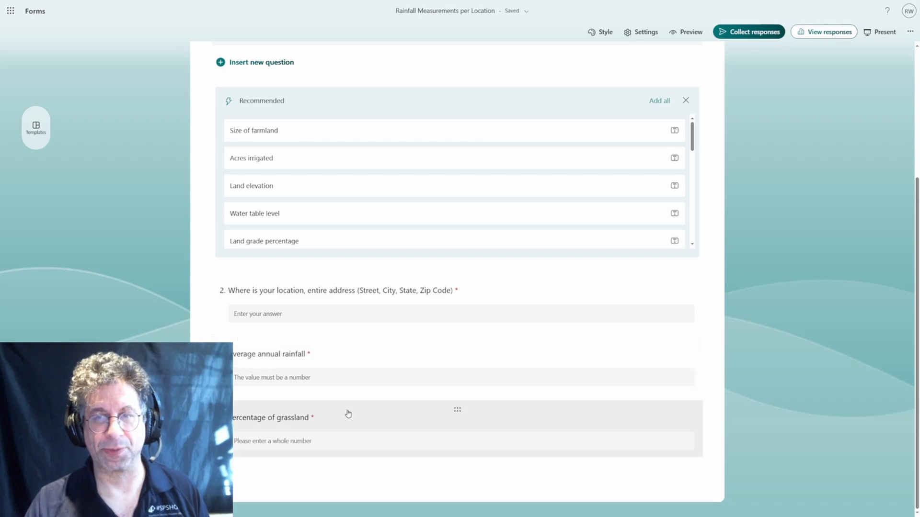
{"action": "scroll", "coordinate": [390, 395], "scroll_direction": "up", "scroll_amount": 3}
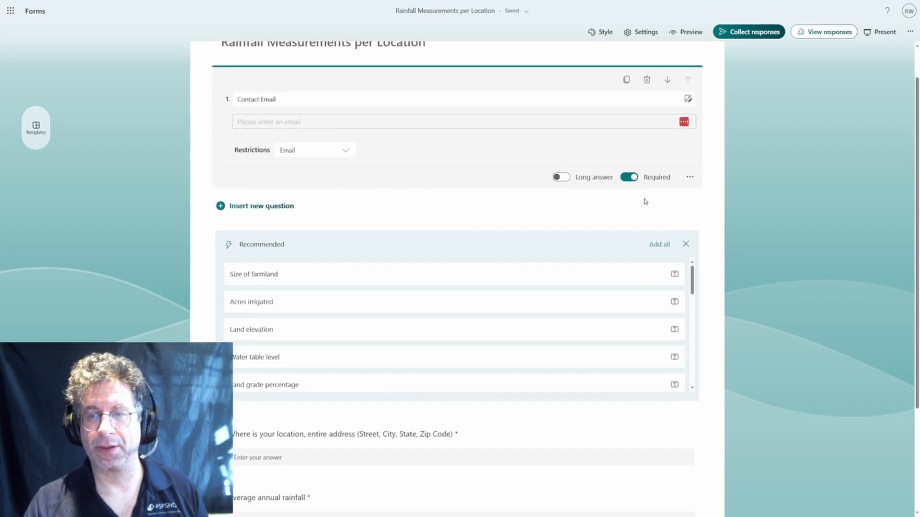
{"action": "scroll", "coordinate": [488, 215], "scroll_direction": "down", "scroll_amount": 3}
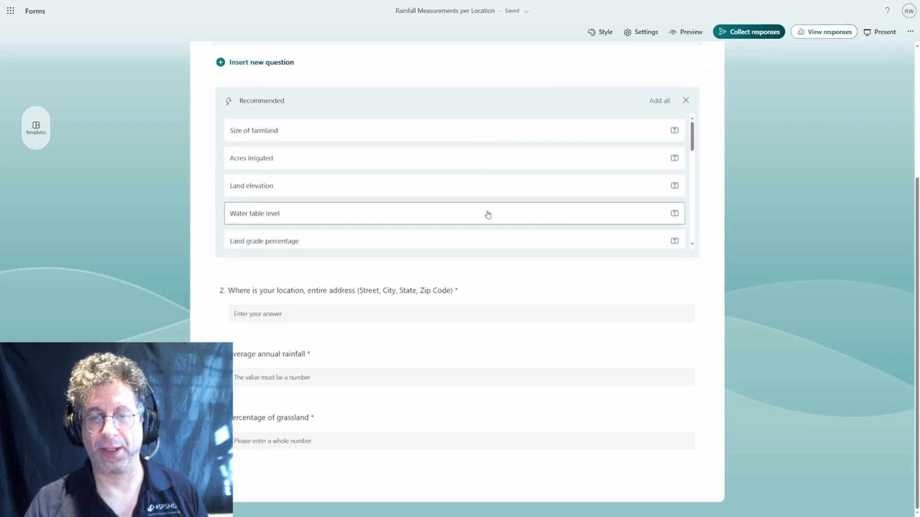
{"action": "scroll", "coordinate": [381, 328], "scroll_direction": "up", "scroll_amount": 4}
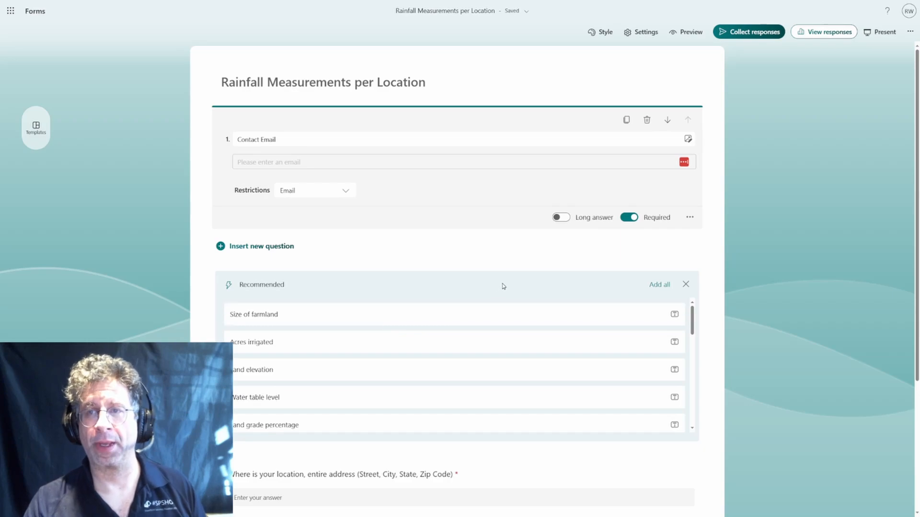